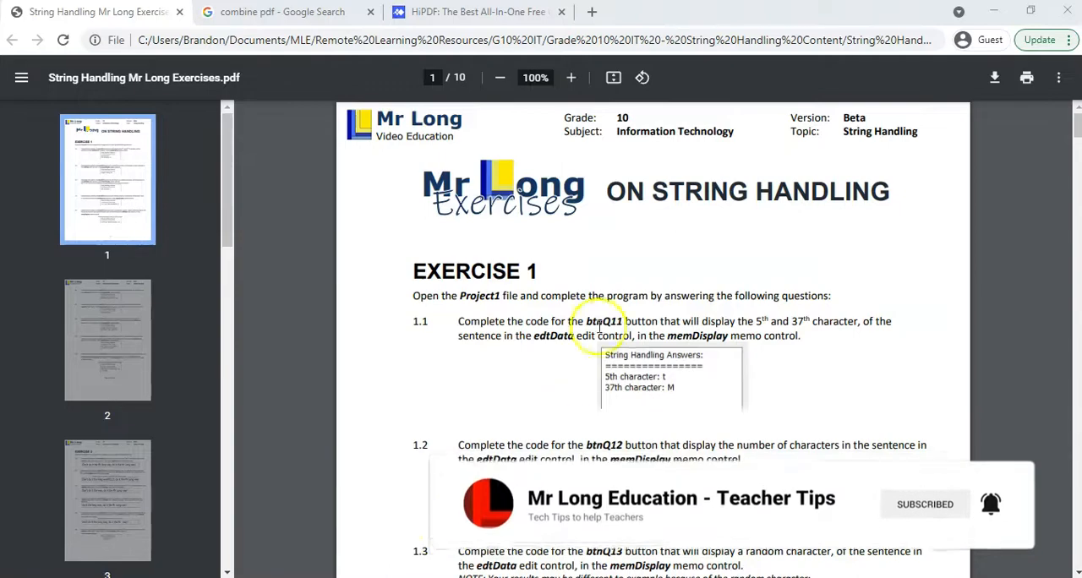
Step: Set up printing of the exercises document with Save as PDF as the destination and a custom page range of 1-2
scroll(609, 279, down, 10)
scroll(606, 295, down, 12)
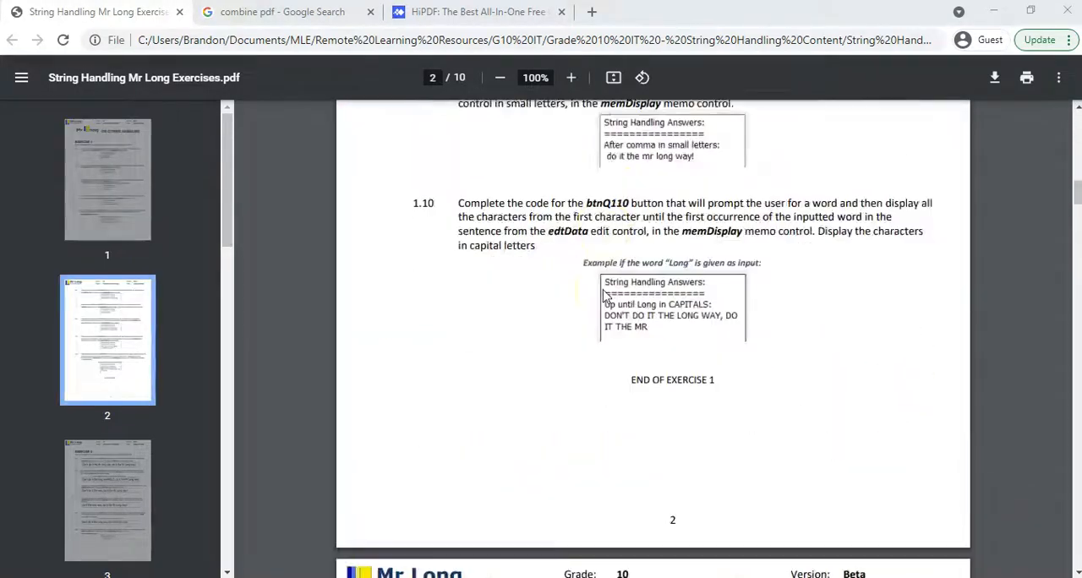
scroll(604, 296, up, 12)
scroll(581, 267, up, 10)
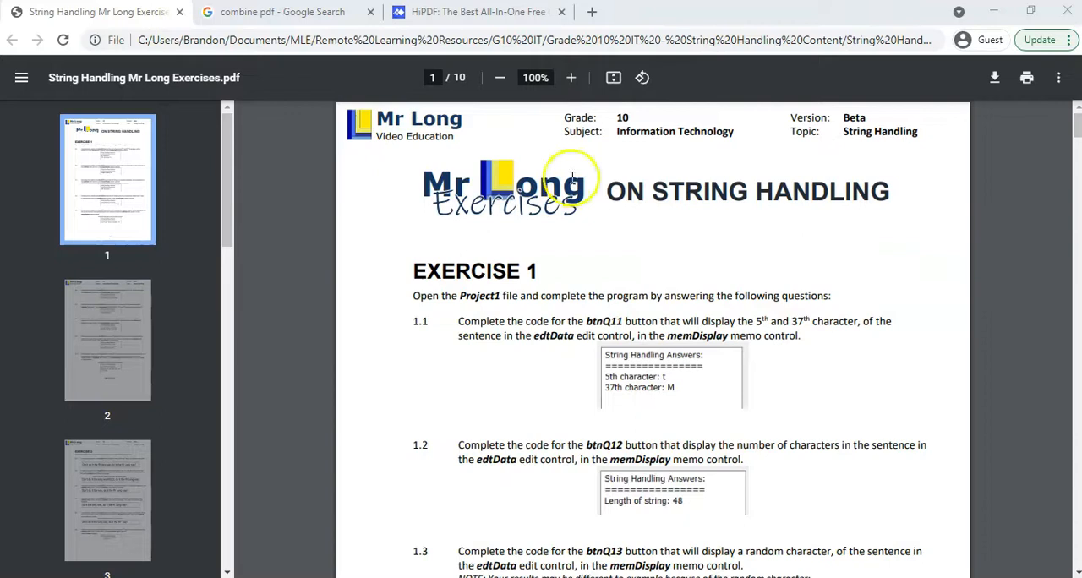
click(1028, 80)
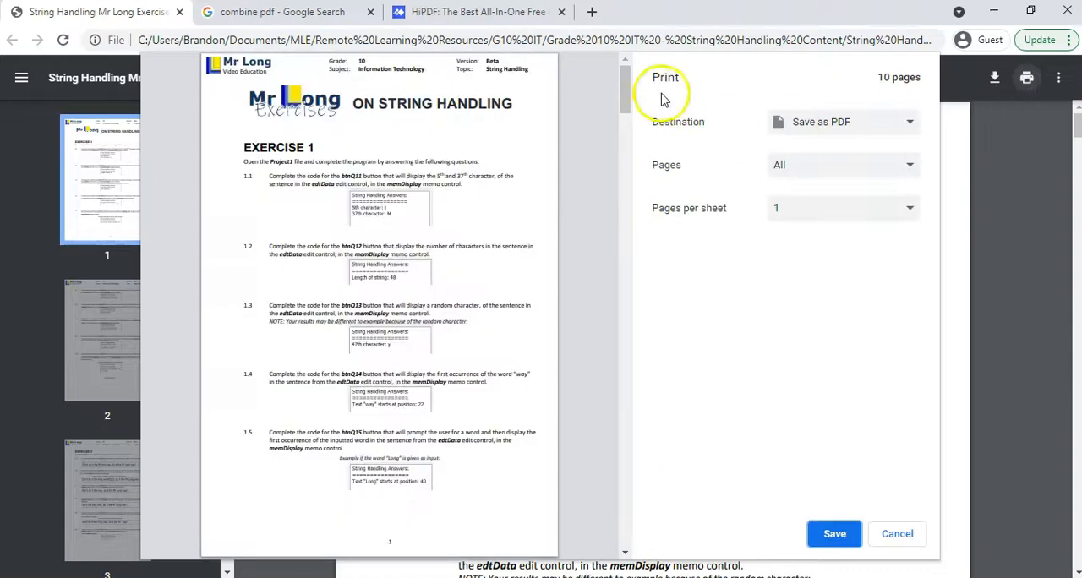
click(871, 125)
click(848, 160)
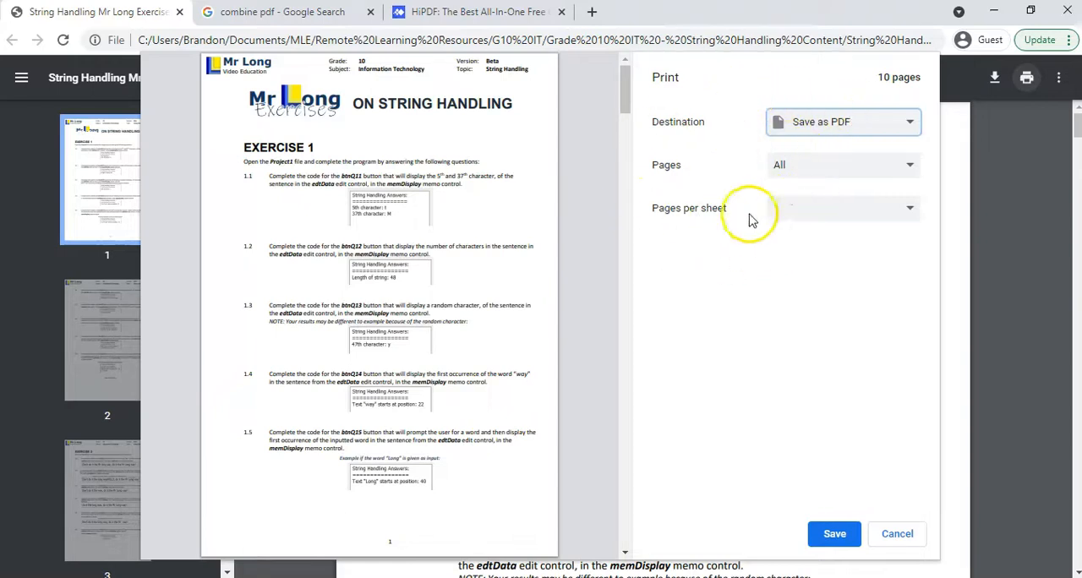
click(908, 169)
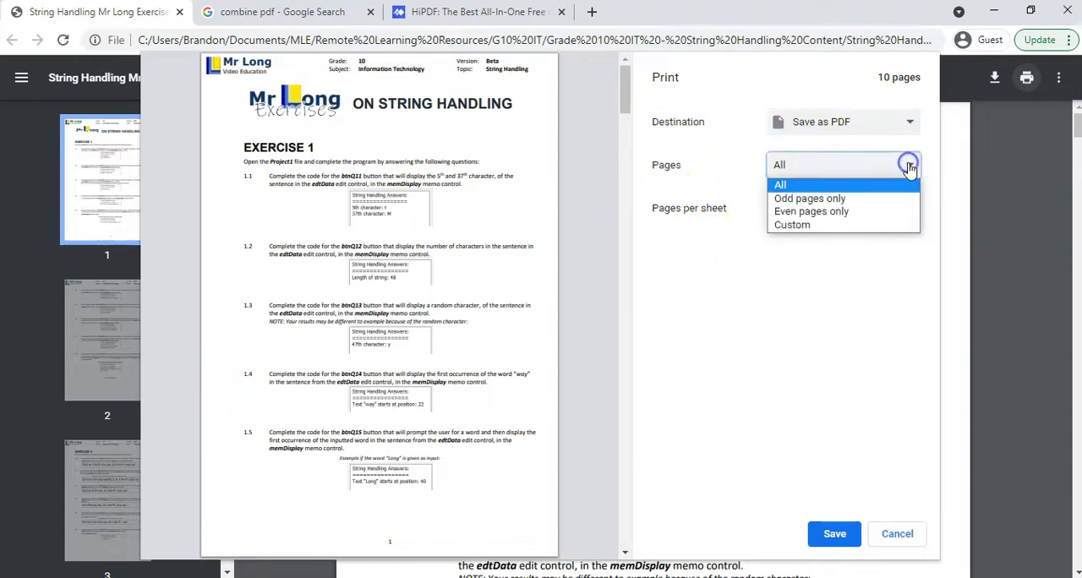
click(817, 226)
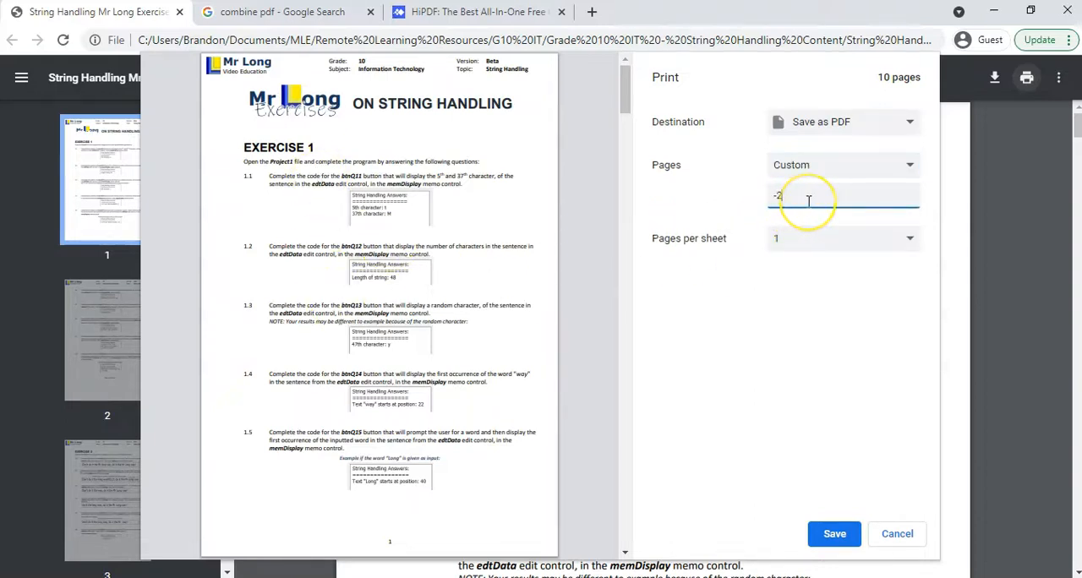
text(-2)
key(BackSpace)
key(BackSpace)
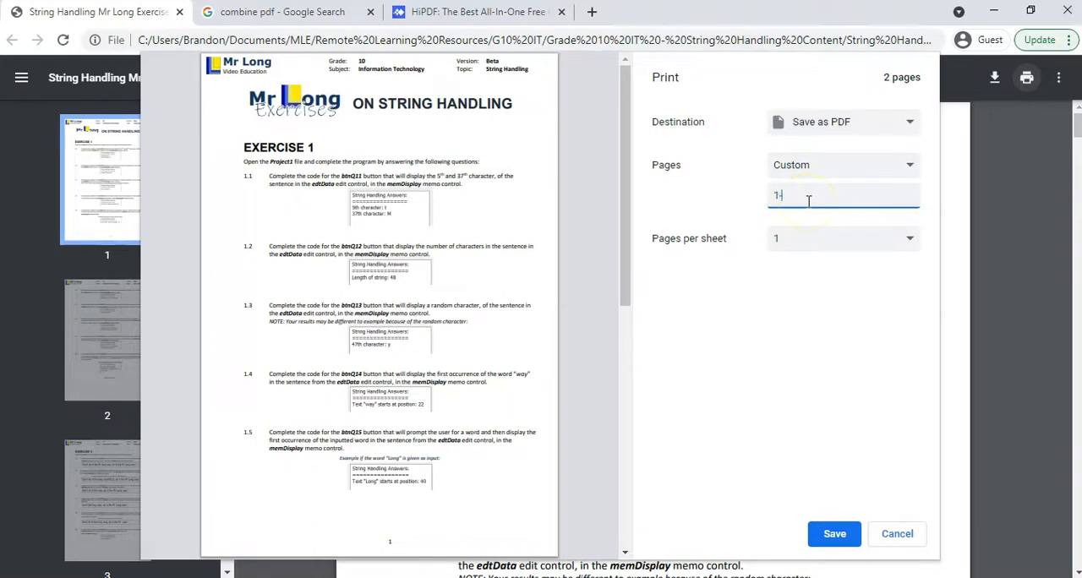
Step: Set the print layout to 2 pages per sheet
click(897, 238)
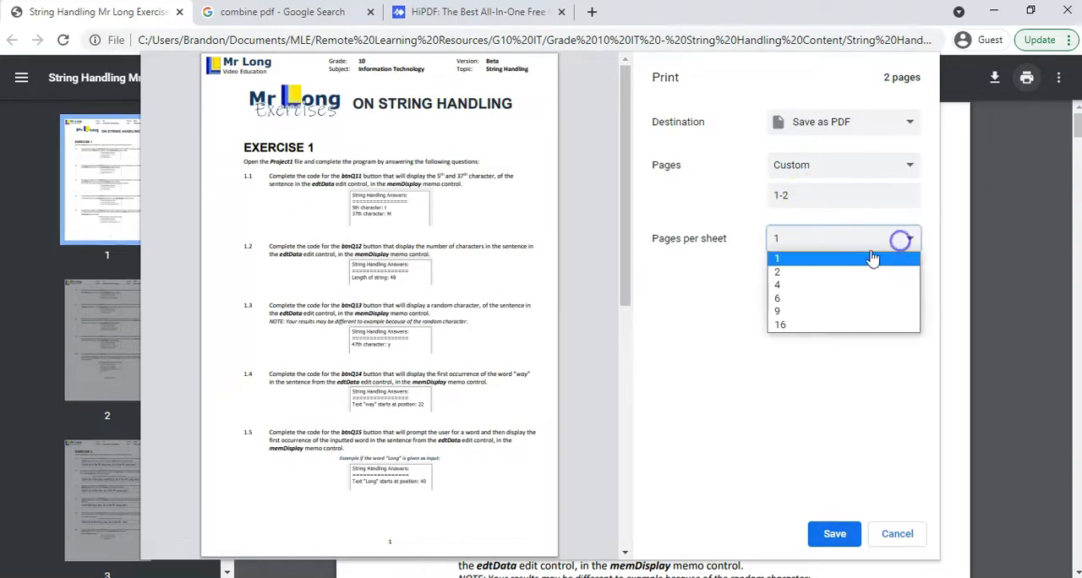
click(825, 273)
click(832, 247)
click(825, 258)
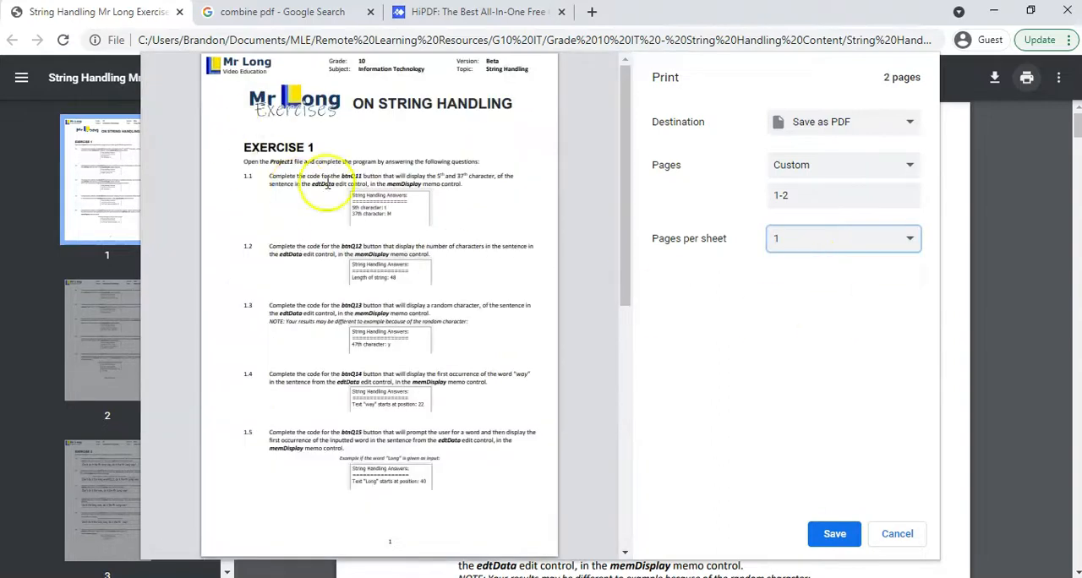
click(803, 235)
click(806, 270)
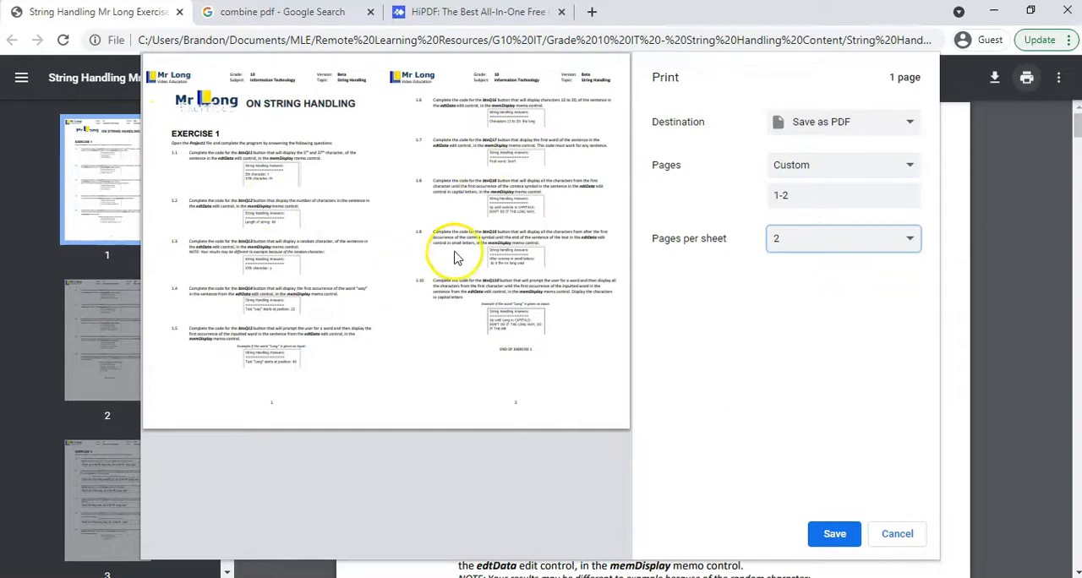
Step: Save the printed pages as a PDF named Question 1 in the PDFS folder
click(835, 535)
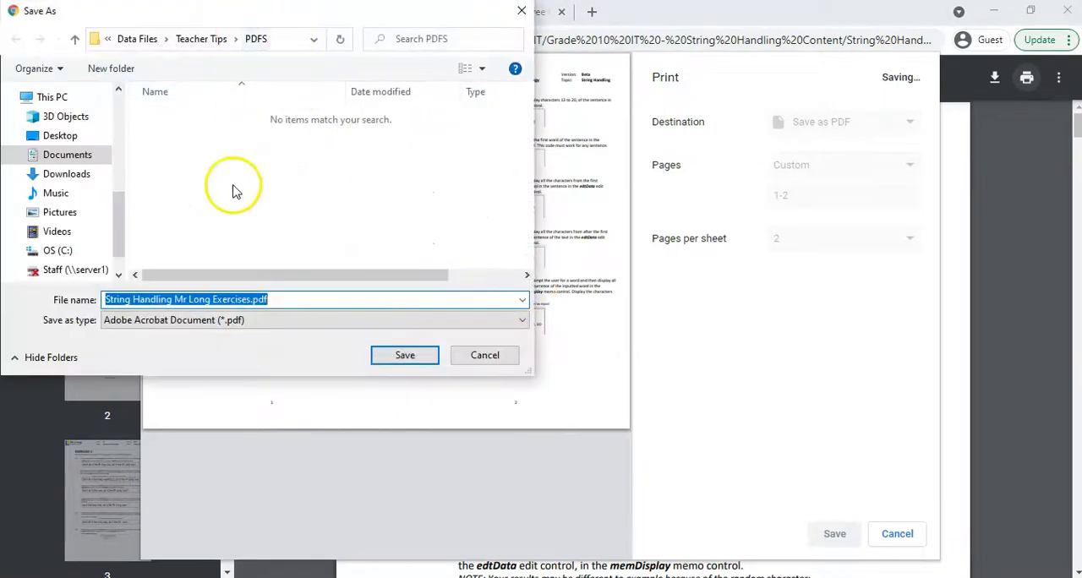
text(Question 1)
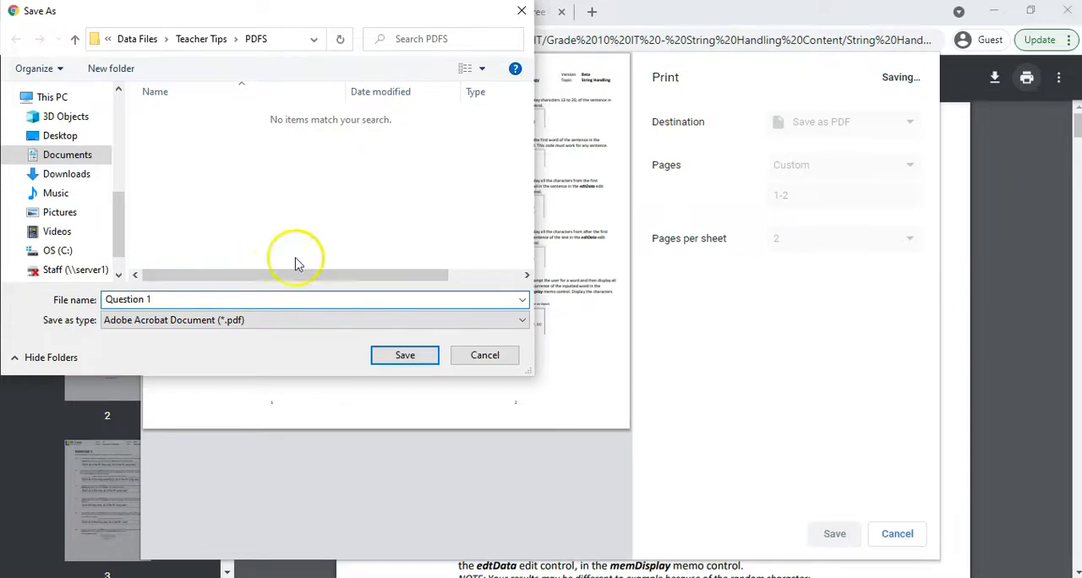
click(406, 355)
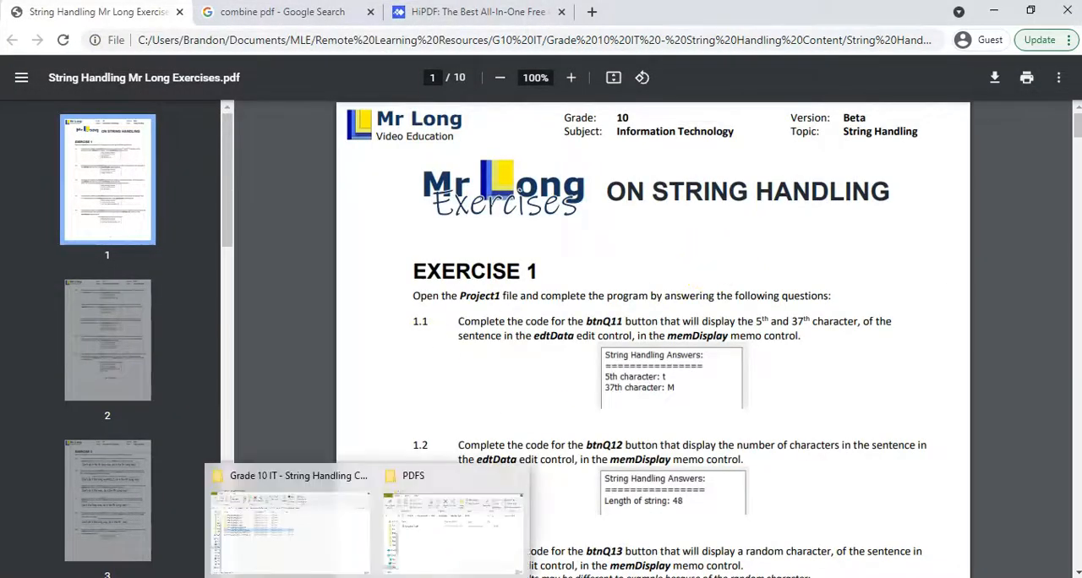
Step: Open Question 1.pdf from the PDFS folder in a new browser tab and check its page layout
click(442, 532)
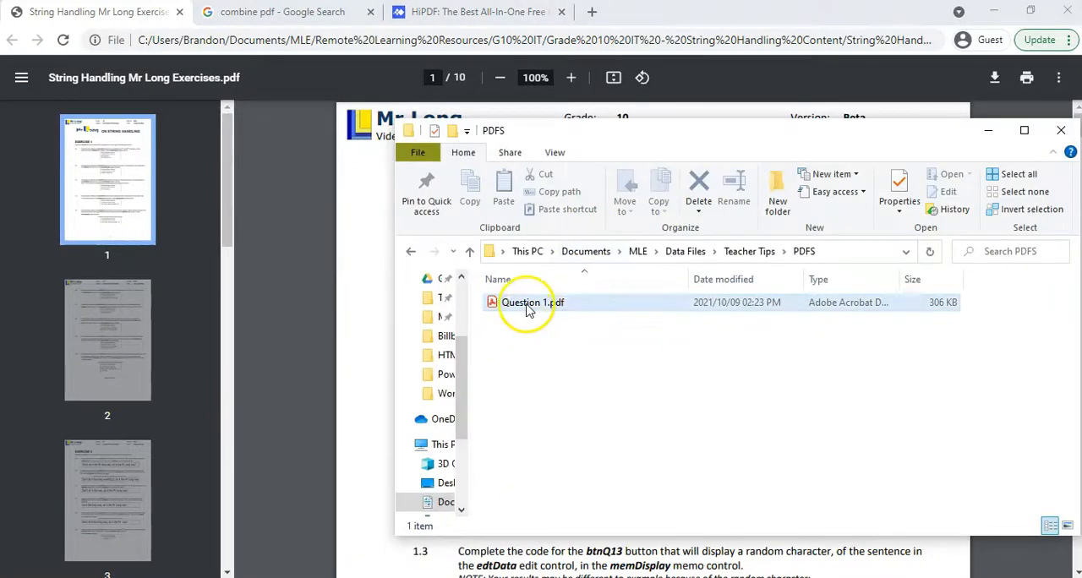
drag(534, 309, 618, 23)
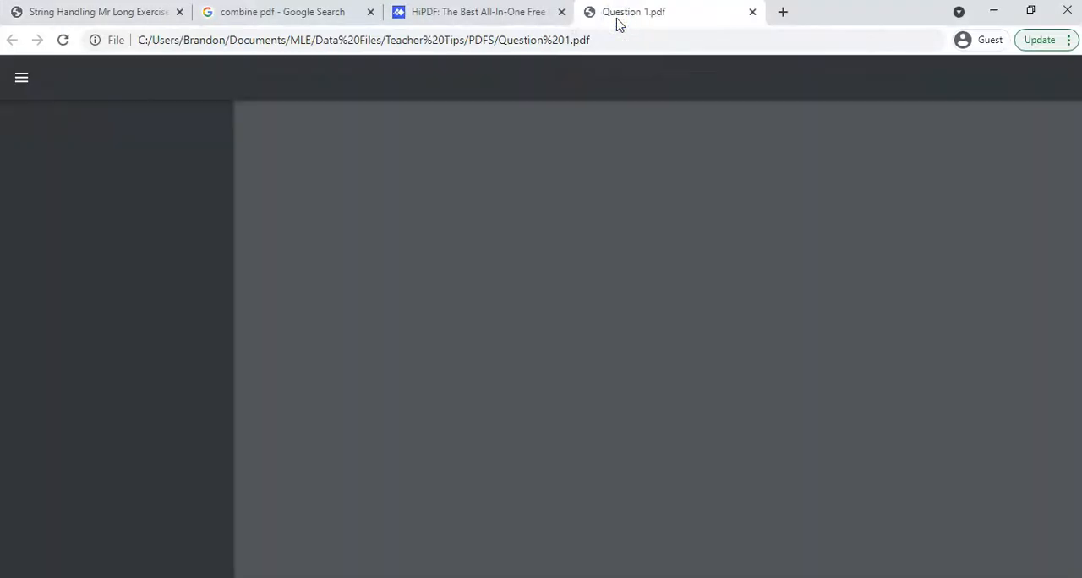
click(140, 175)
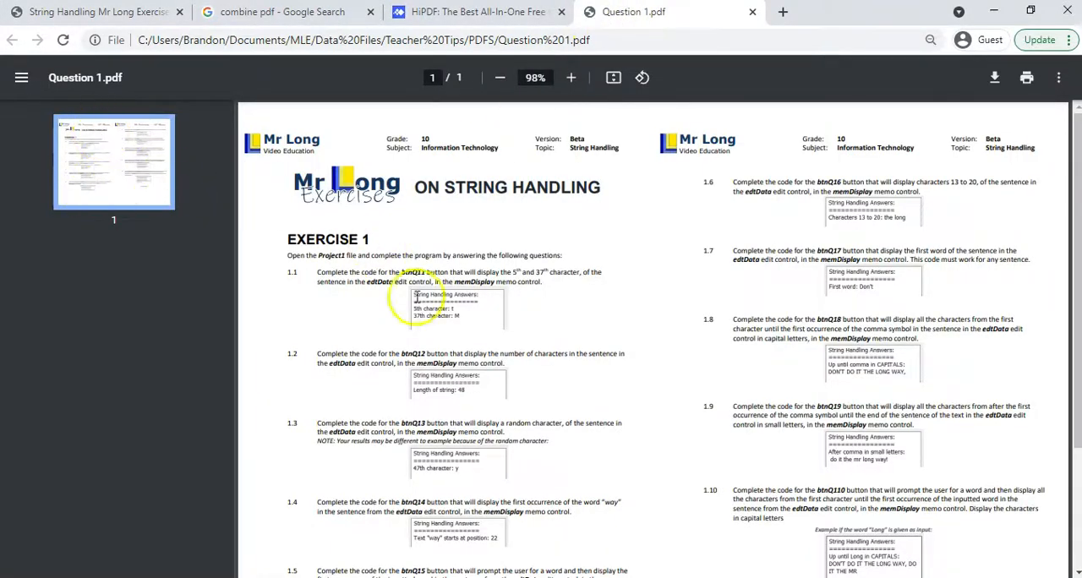
scroll(716, 310, down, 2)
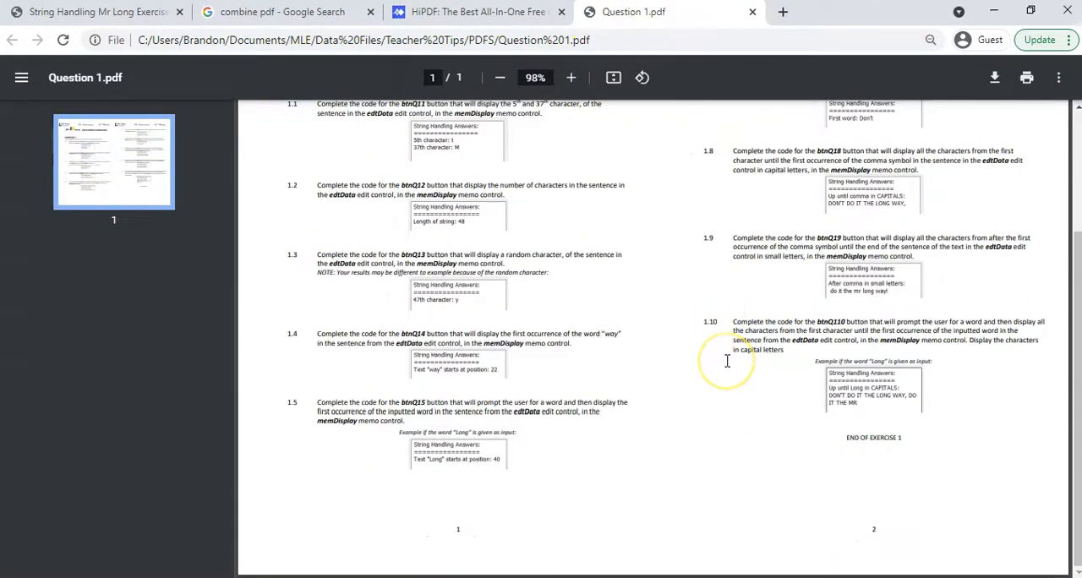
scroll(726, 361, up, 2)
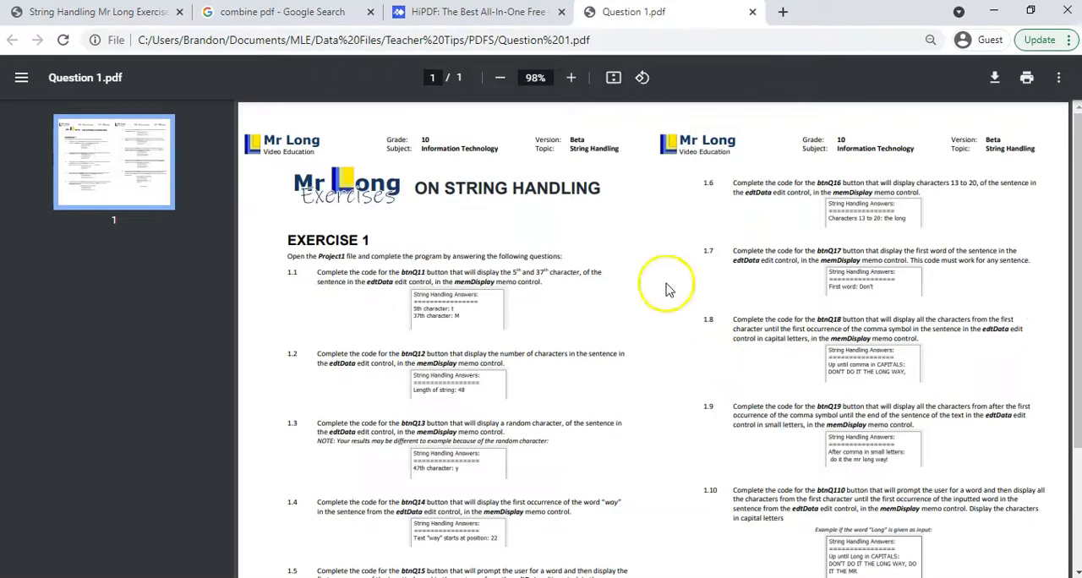
Step: Compare the original String Handling exercises PDF with the extracted Question 1.pdf
click(88, 13)
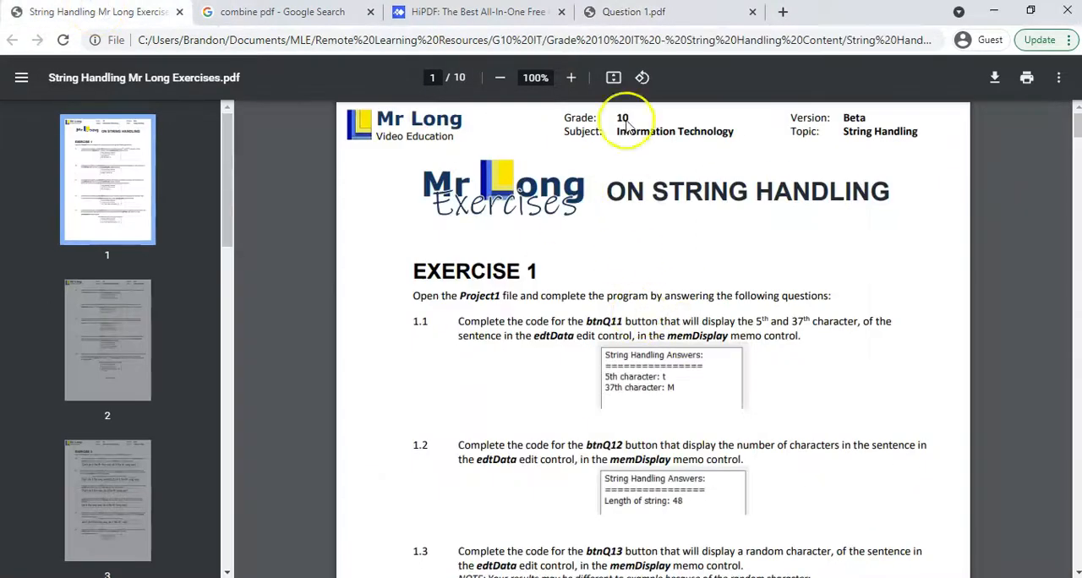
click(681, 12)
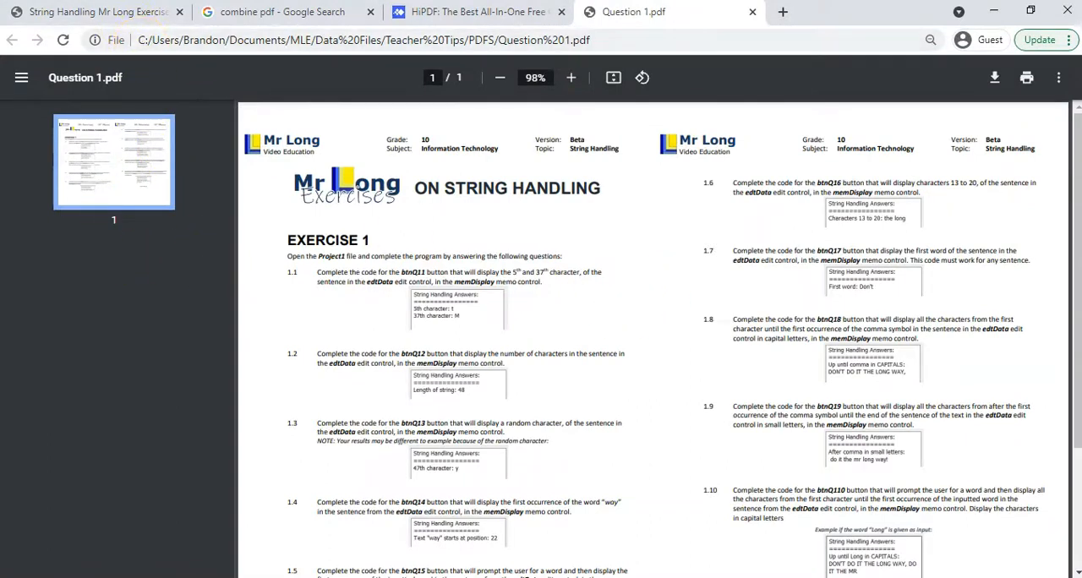
click(124, 14)
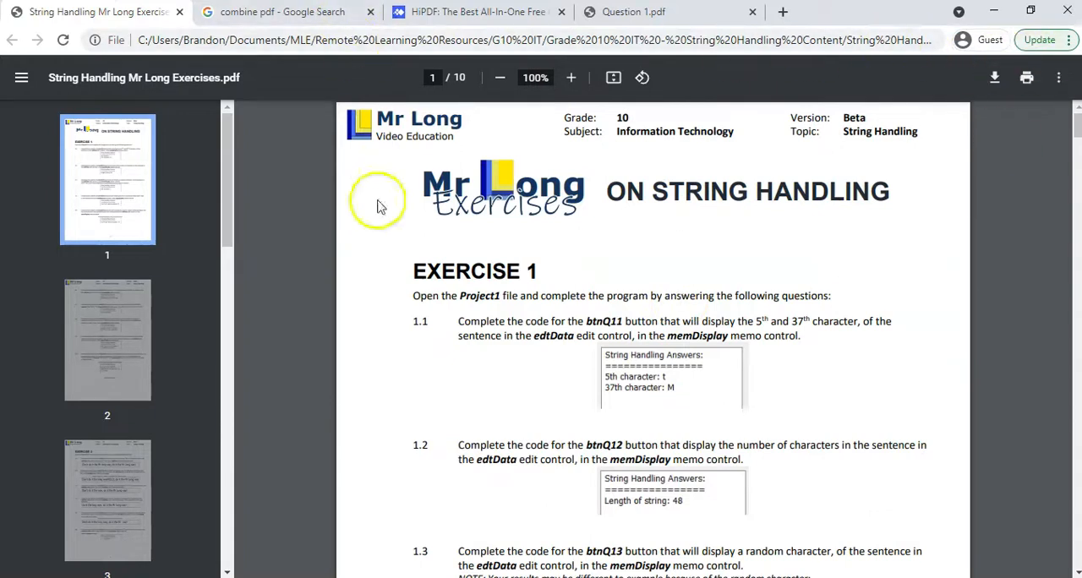
Step: Look at the search results for combining PDFs, and open the Split PDF tool on the HiPDF site
click(271, 15)
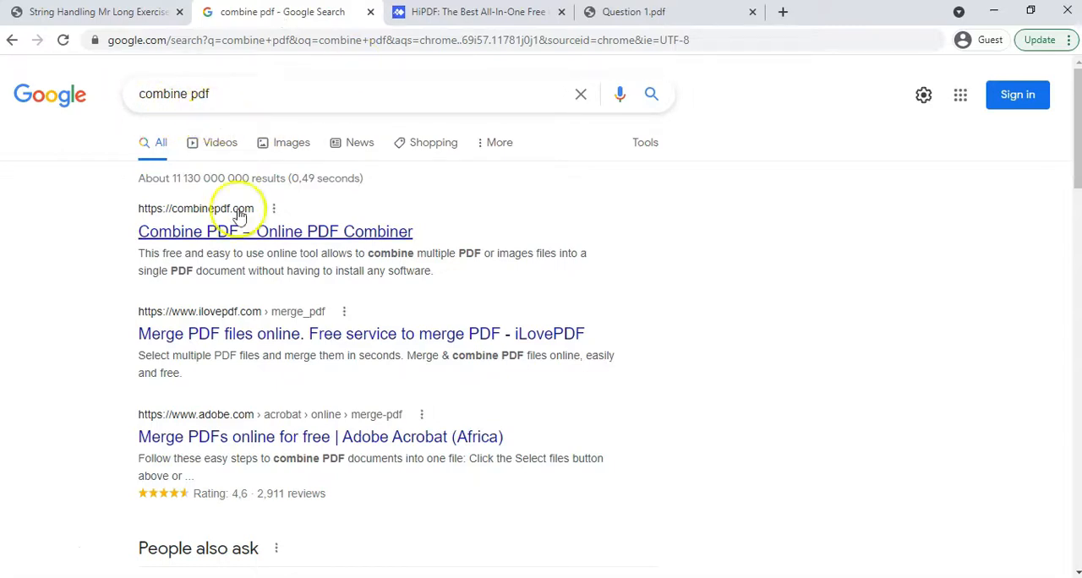
click(434, 11)
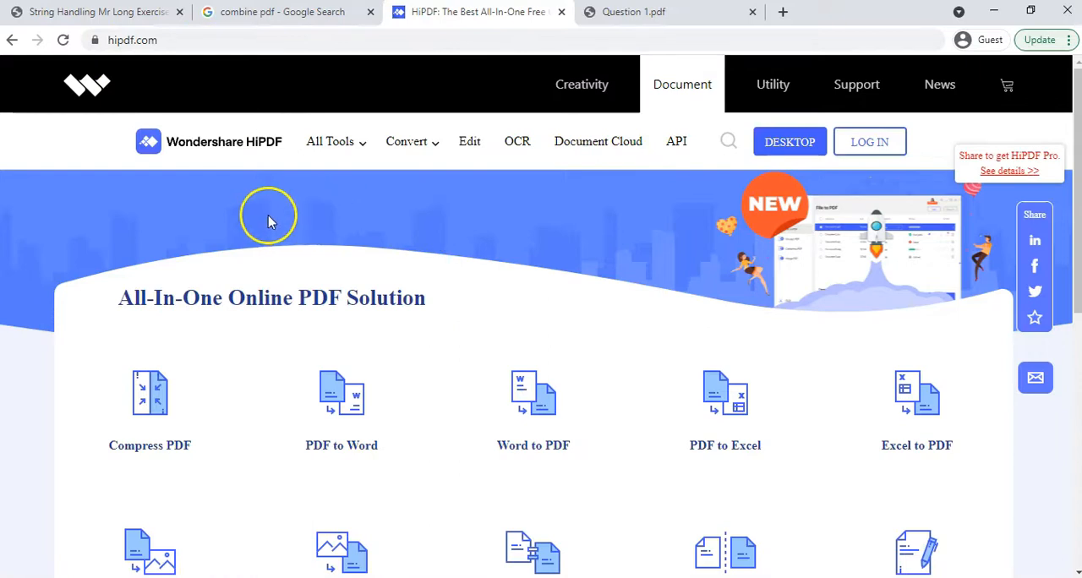
scroll(366, 258, down, 2)
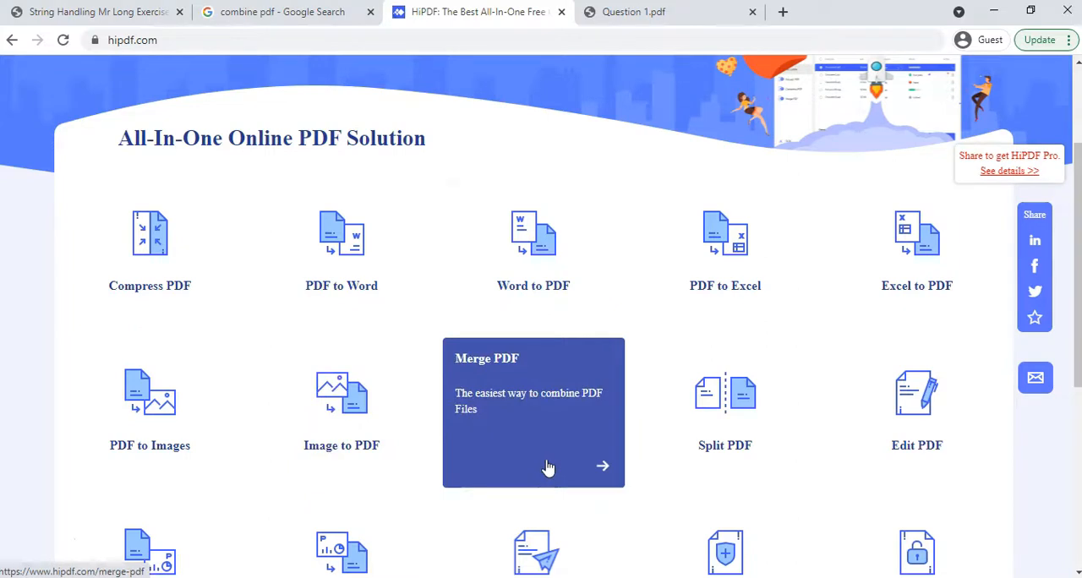
scroll(609, 374, down, 2)
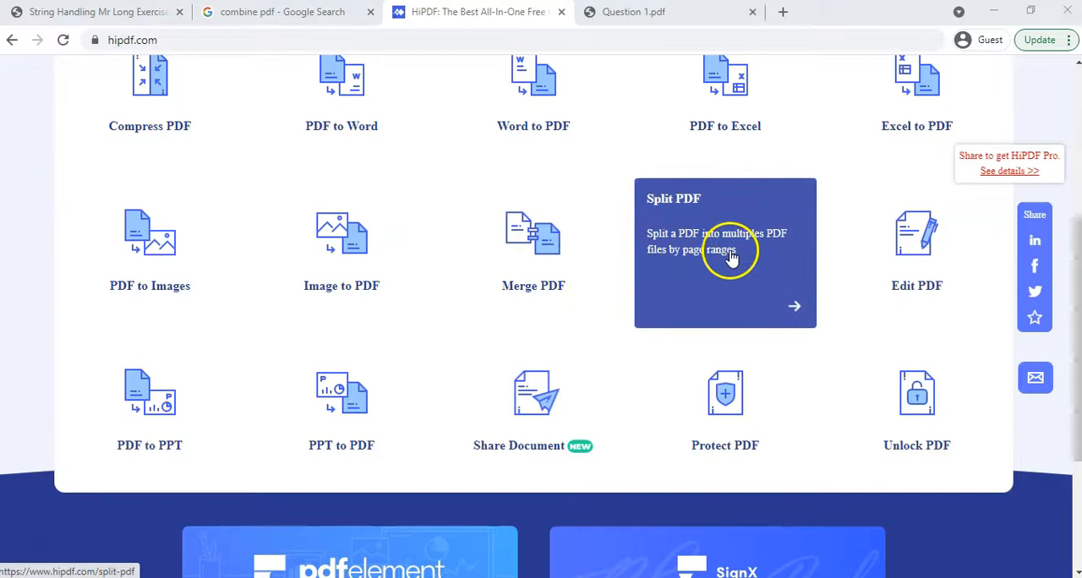
click(709, 224)
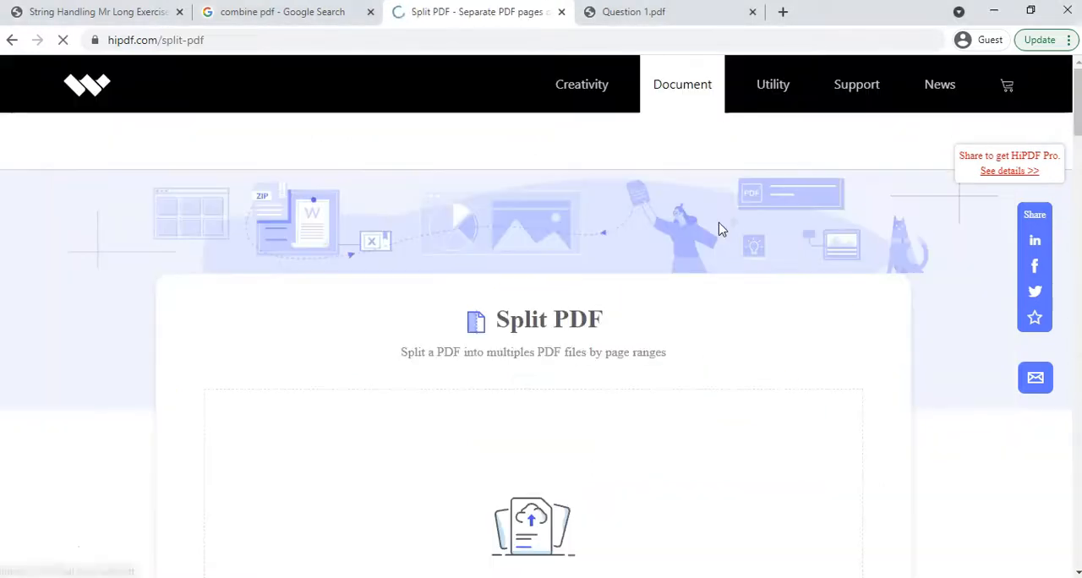
Step: Upload String Handling Mr Long Exercises.pdf from the Grade 10 IT - String Handling Content folder to the Split PDF tool
scroll(537, 391, down, 2)
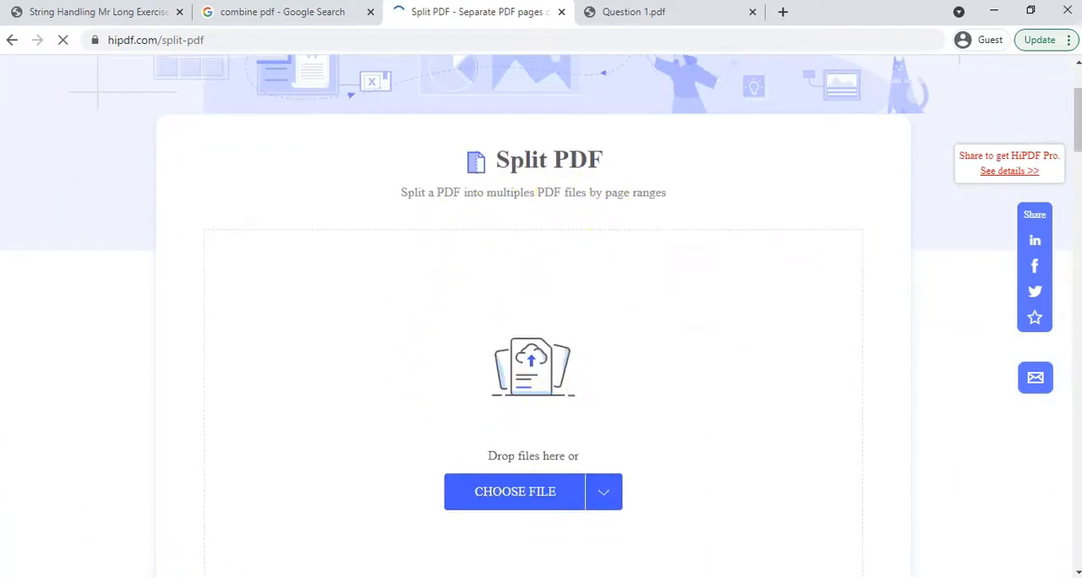
mouse_move(483, 528)
click(275, 511)
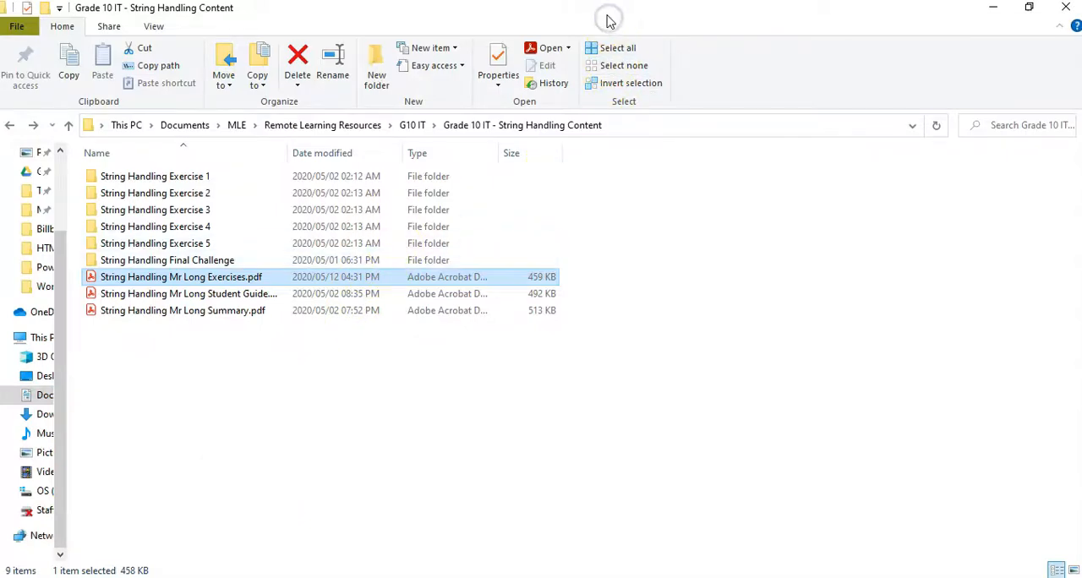
double_click(605, 17)
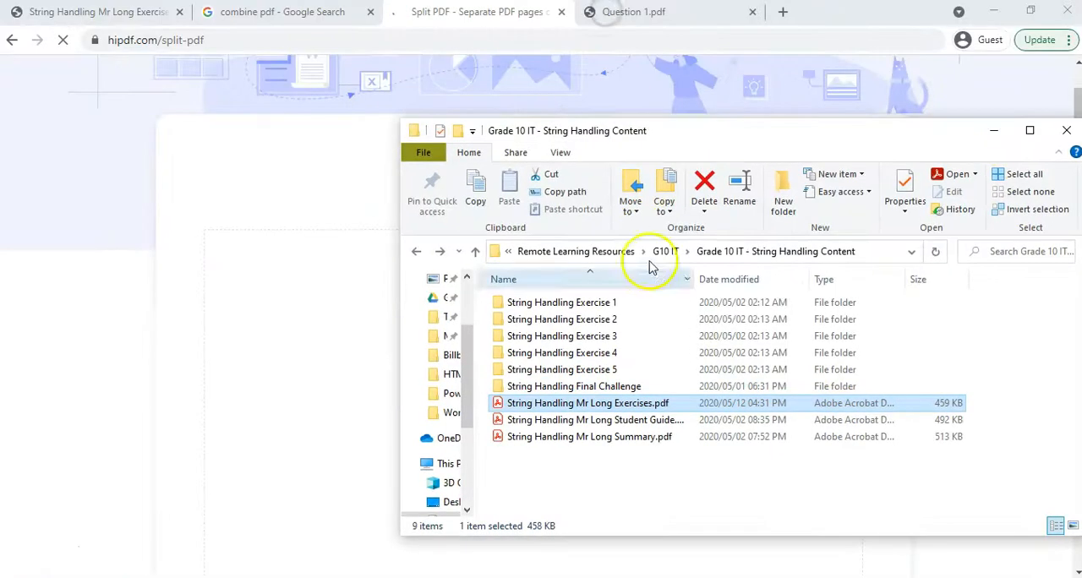
drag(569, 409, 302, 459)
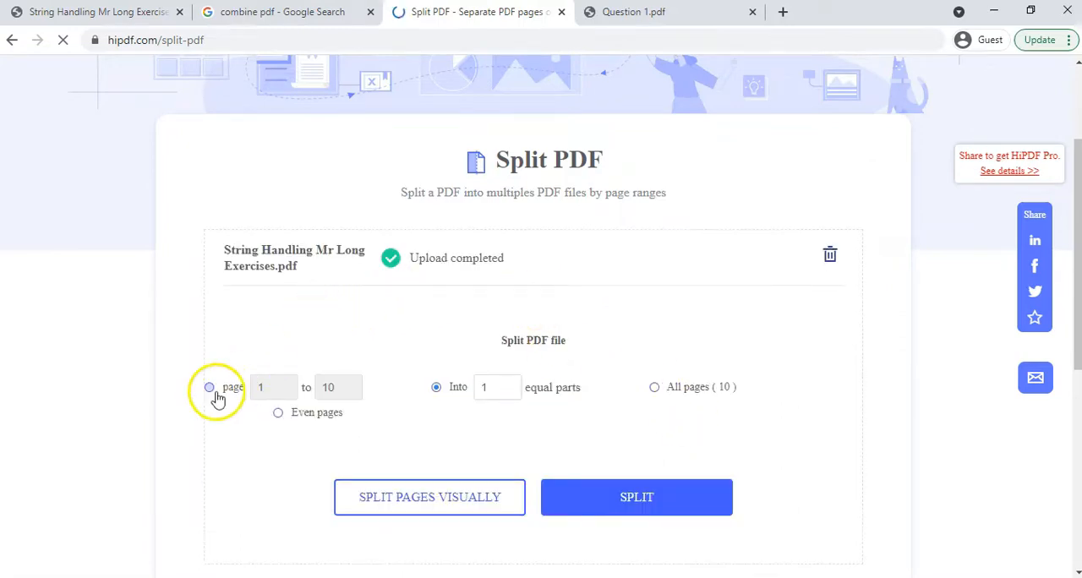
Step: Try 3 equal parts as the split method, and choose the page range 1 to 10 instead
scroll(386, 437, down, 1)
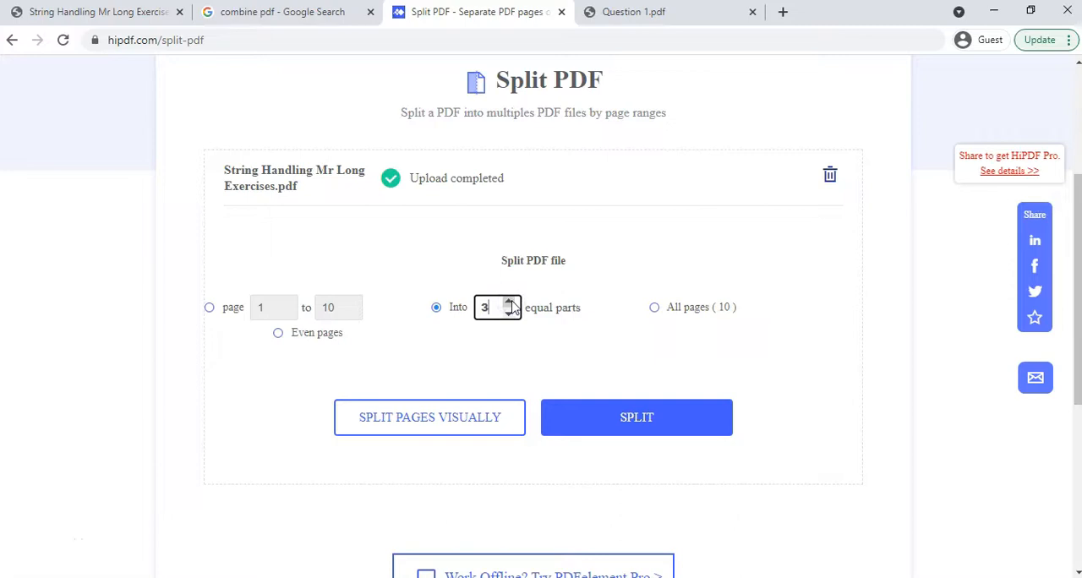
click(208, 307)
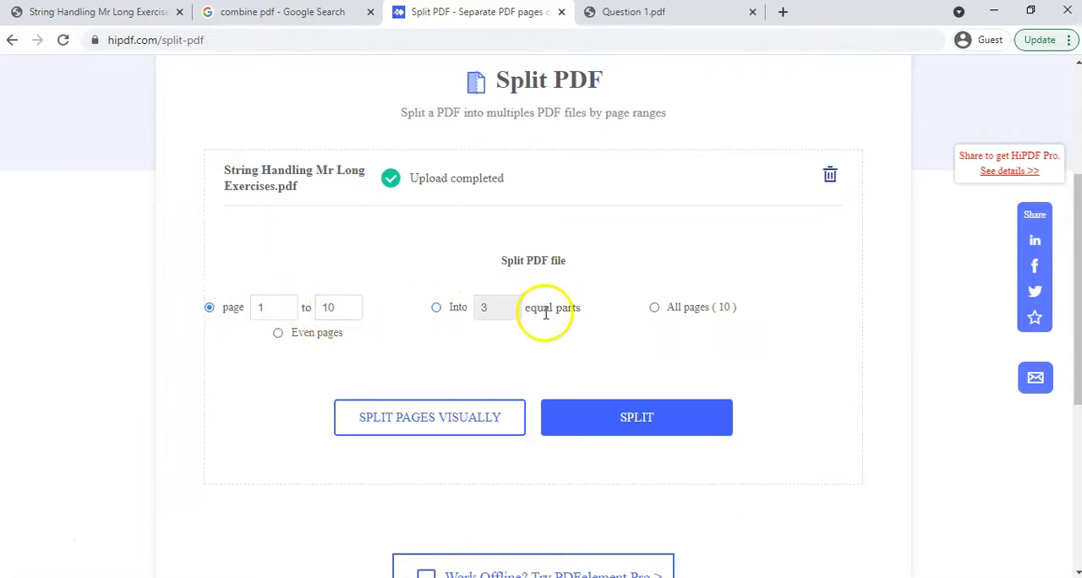
click(437, 309)
click(208, 310)
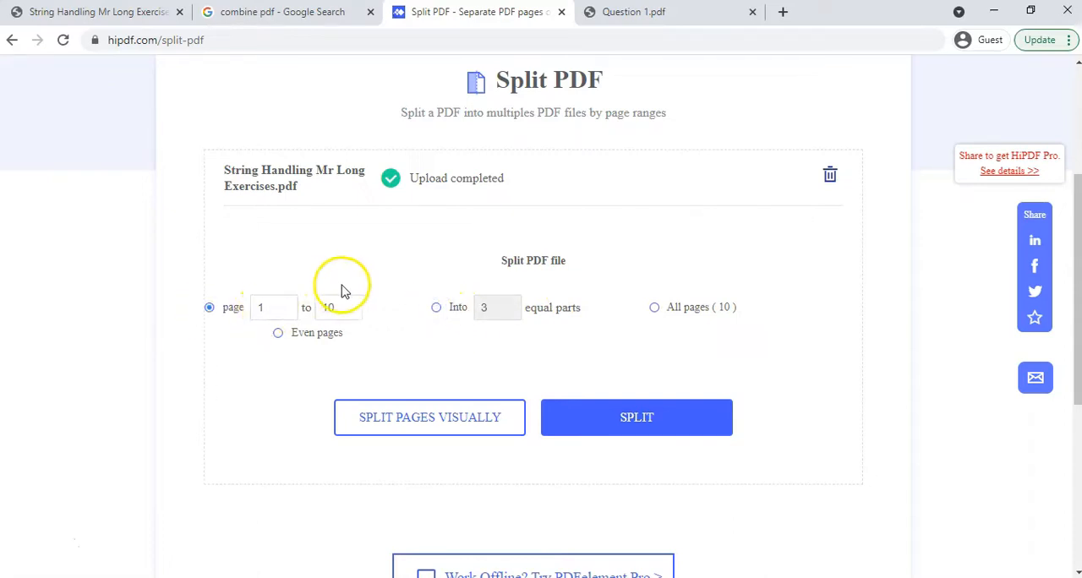
Step: Open the visual page selection for splitting the uploaded PDF
scroll(526, 410, down, 1)
scroll(526, 410, down, 1)
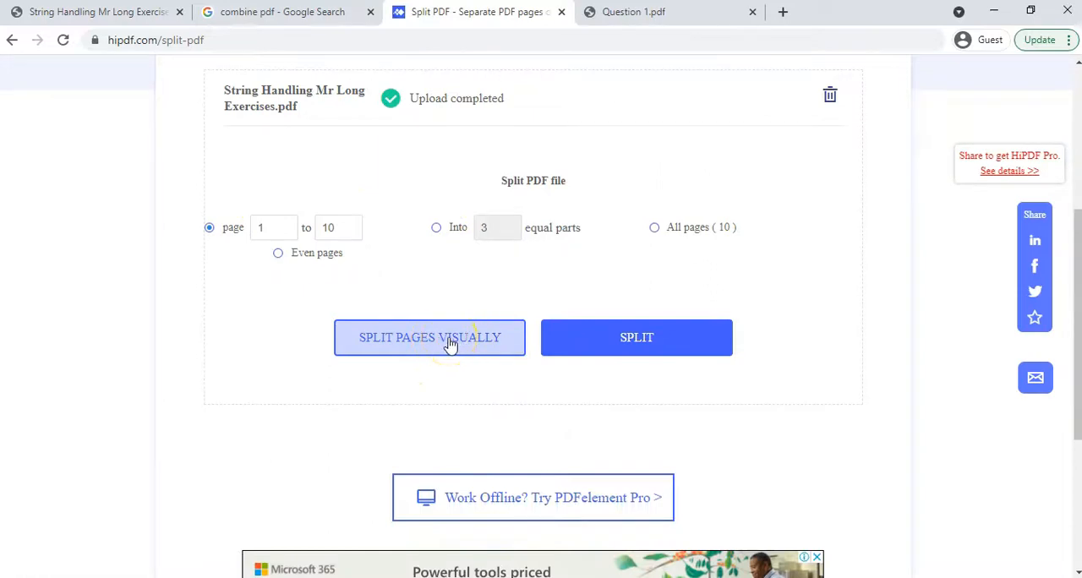
click(448, 339)
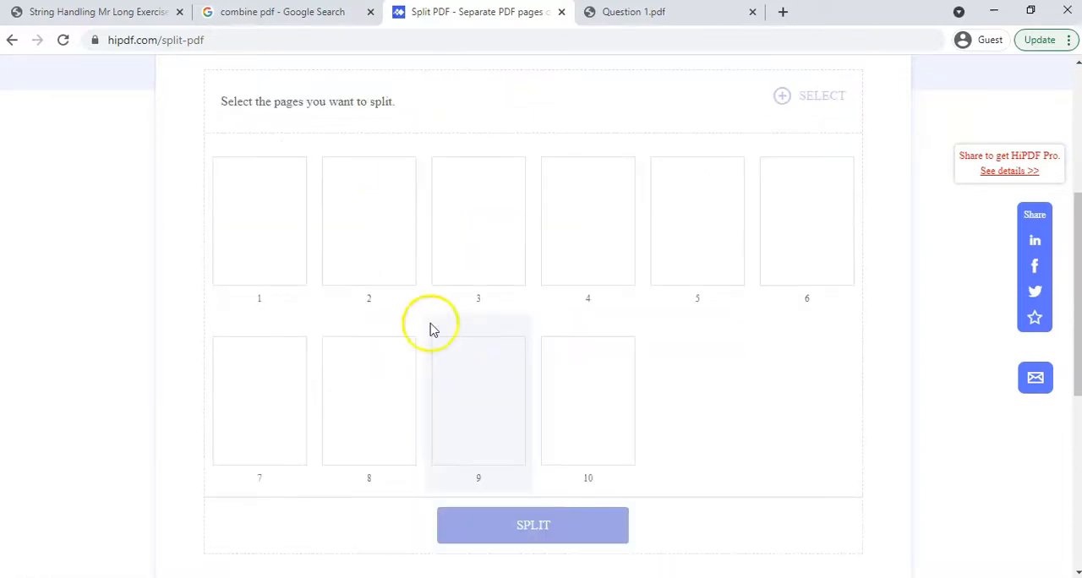
Step: Select pages 1 to 4 of the uploaded PDF as the pages to split off
scroll(282, 259, up, 2)
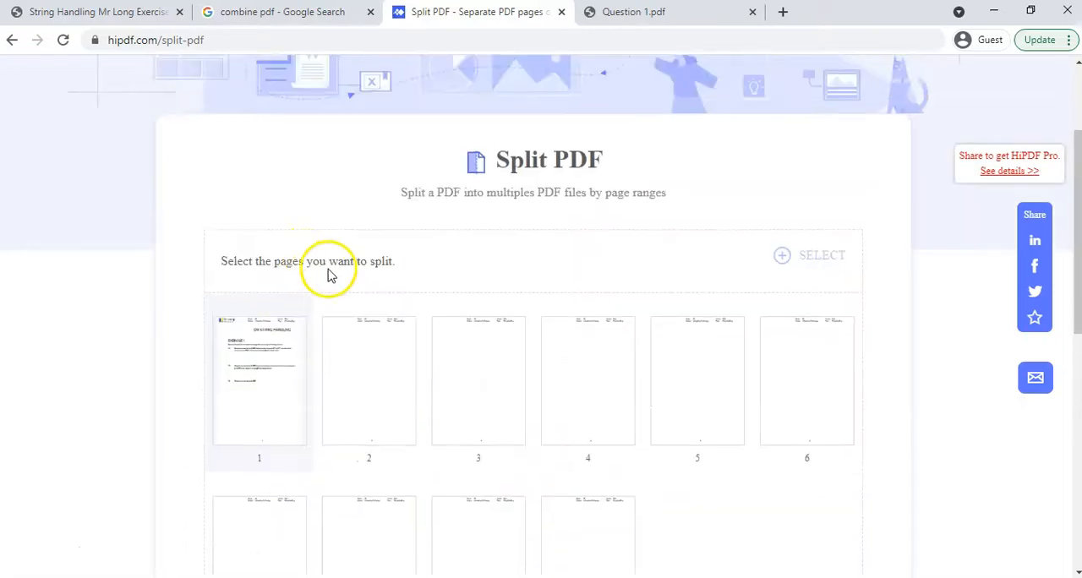
scroll(313, 338, down, 4)
scroll(294, 256, up, 1)
scroll(293, 258, up, 1)
click(285, 245)
click(391, 245)
click(475, 255)
click(580, 260)
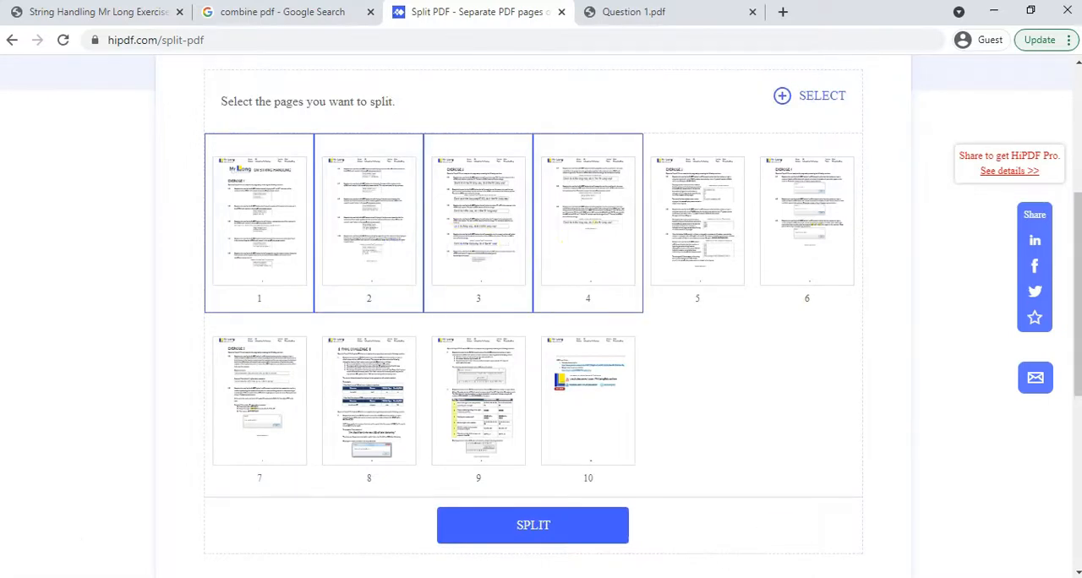
Step: Split the PDF by the selected pages and download the result, closing the advertisement that interrupts
click(565, 529)
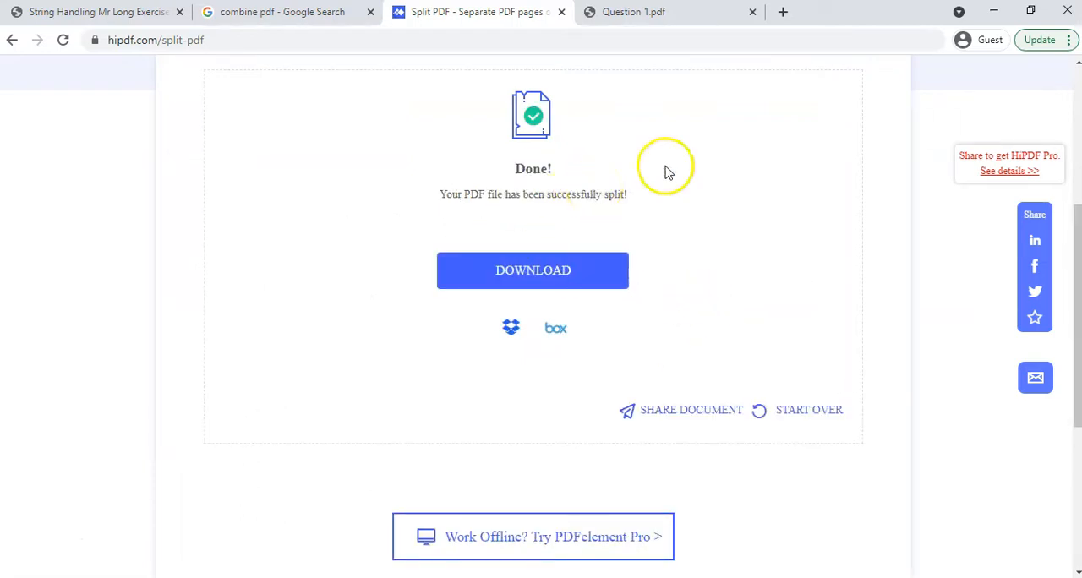
click(541, 277)
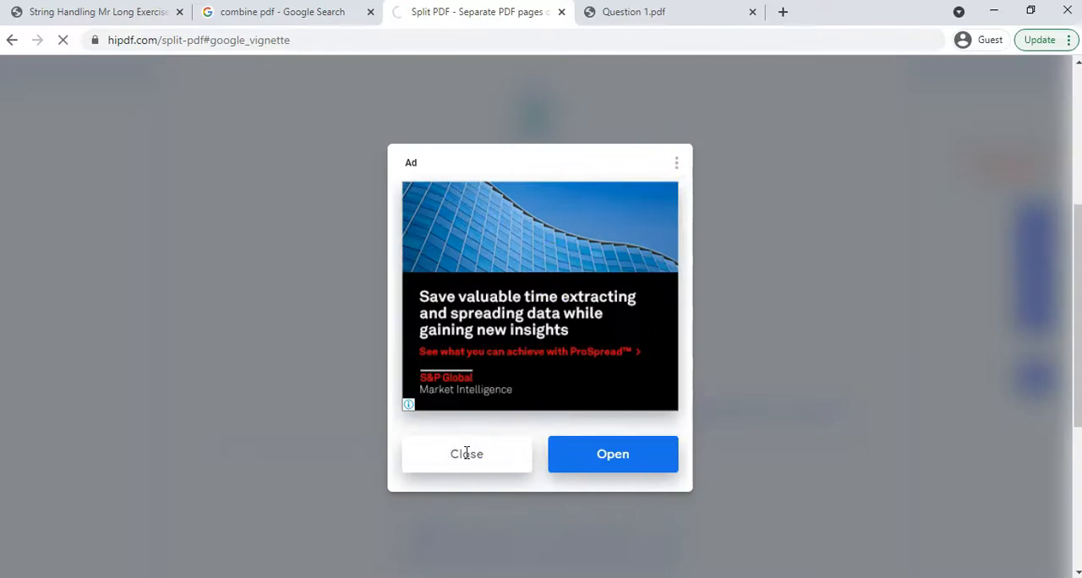
click(466, 454)
scroll(550, 245, up, 3)
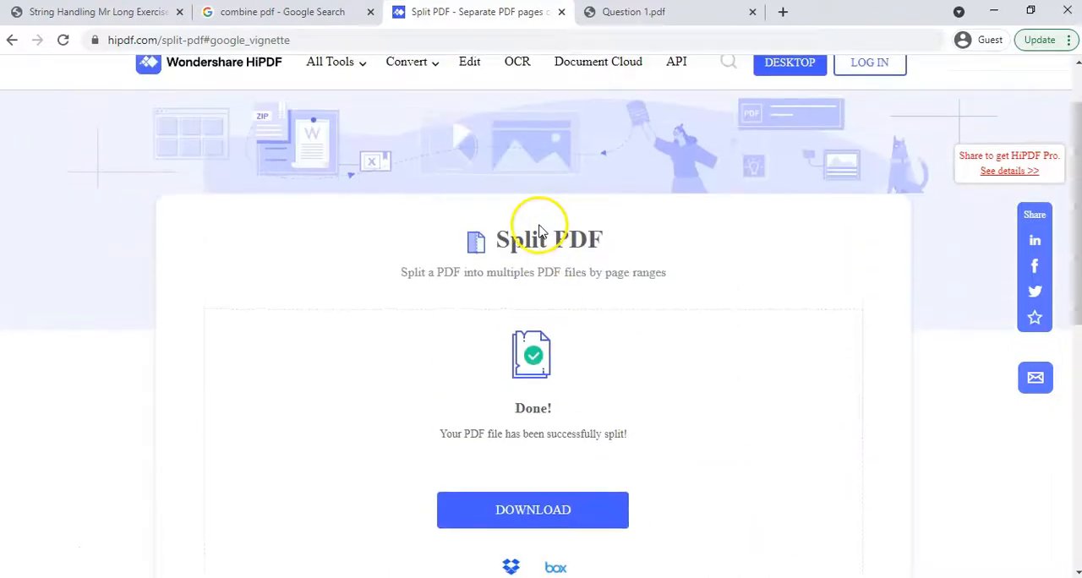
scroll(539, 229, up, 1)
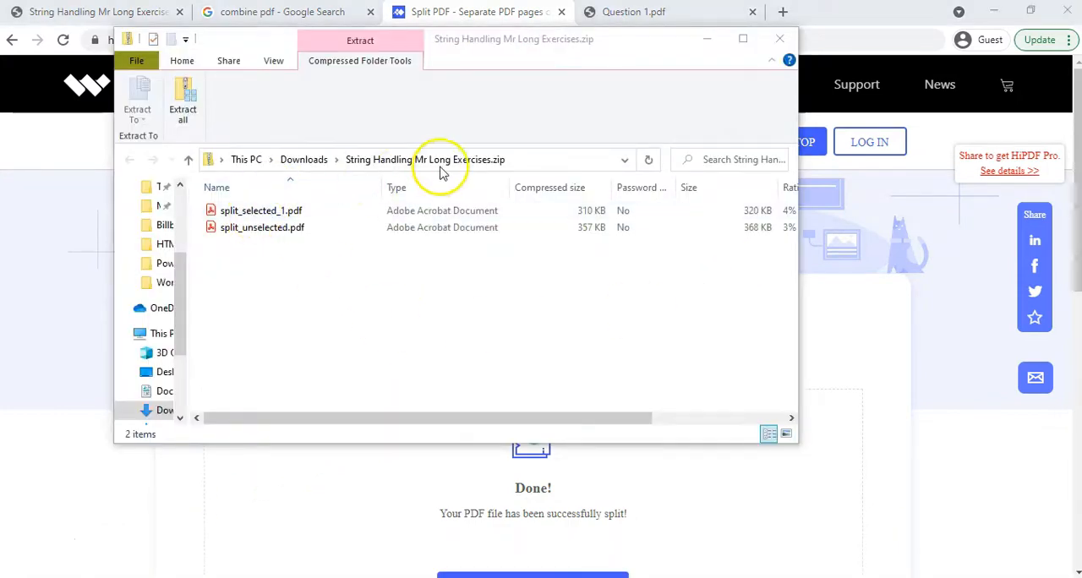
Step: Look at split_selected_1.pdf and split_unselected.pdf in the downloaded String Handling Mr Long Exercises.zip, and close the archive window
click(258, 213)
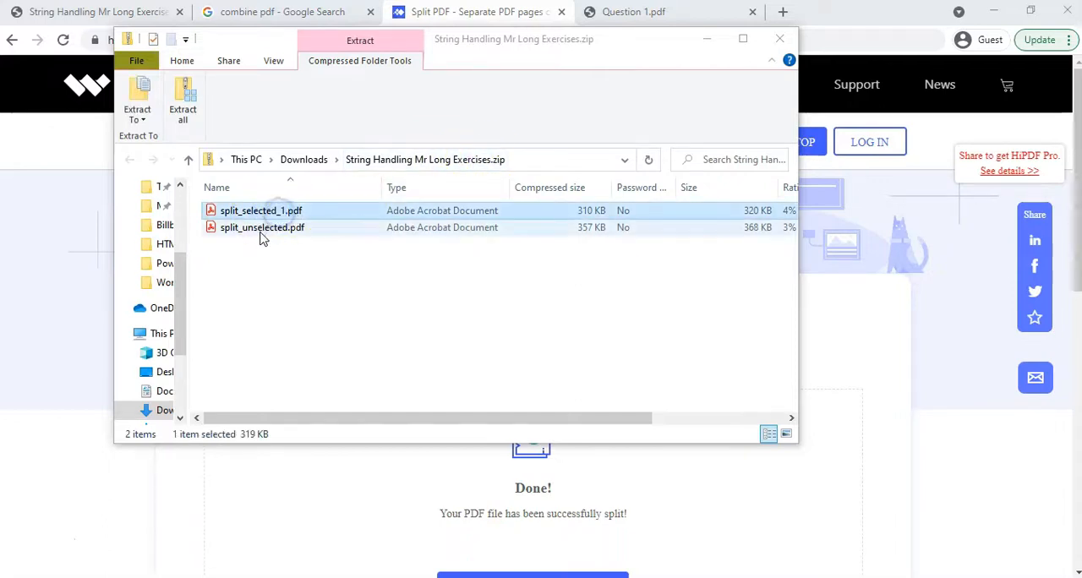
click(263, 230)
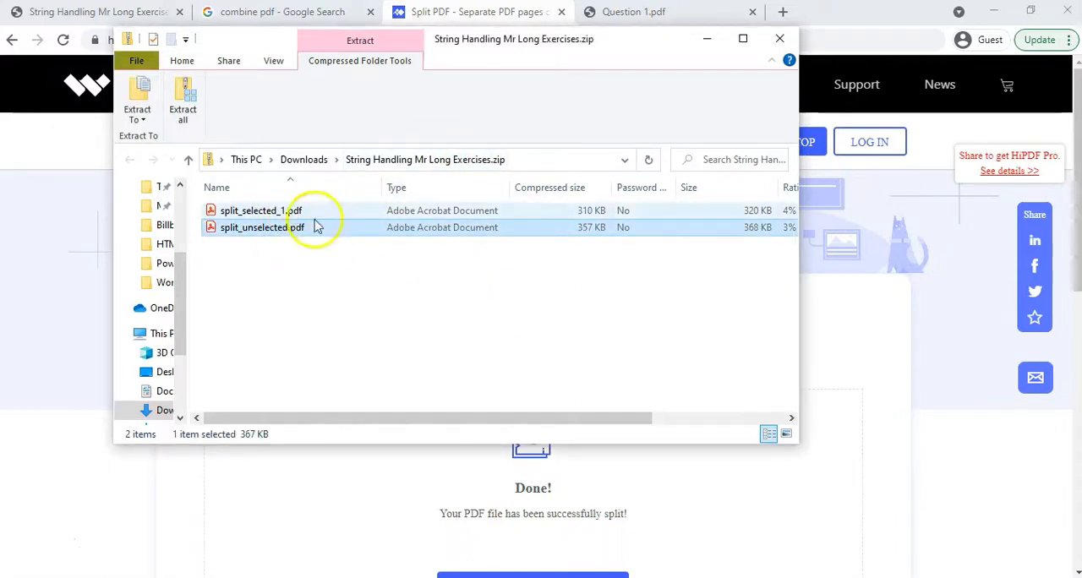
click(777, 39)
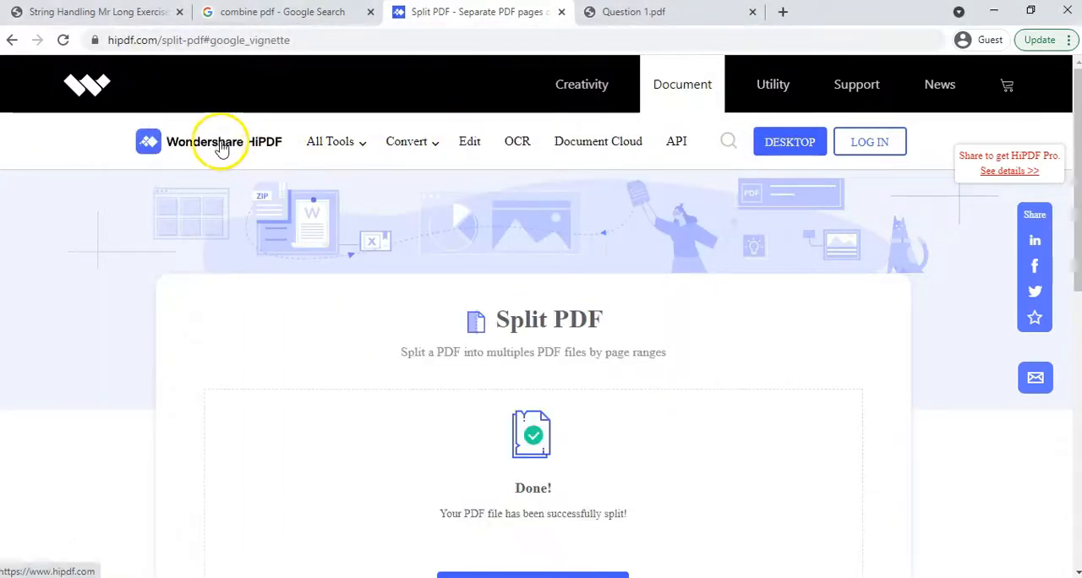
Step: Open the HiPDF home page and find the Merge PDF tool among the online PDF tools
click(80, 84)
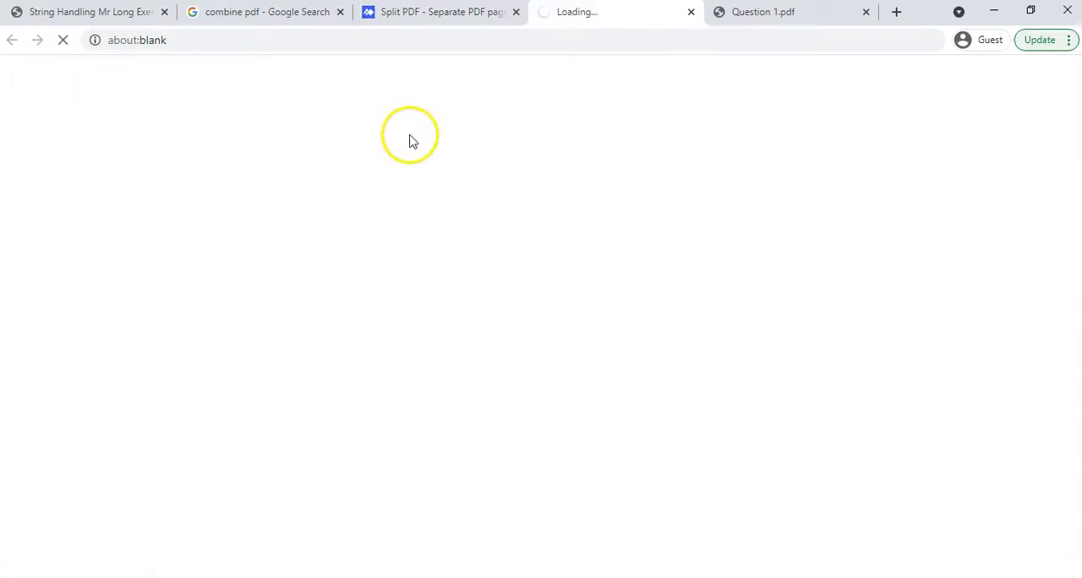
click(692, 17)
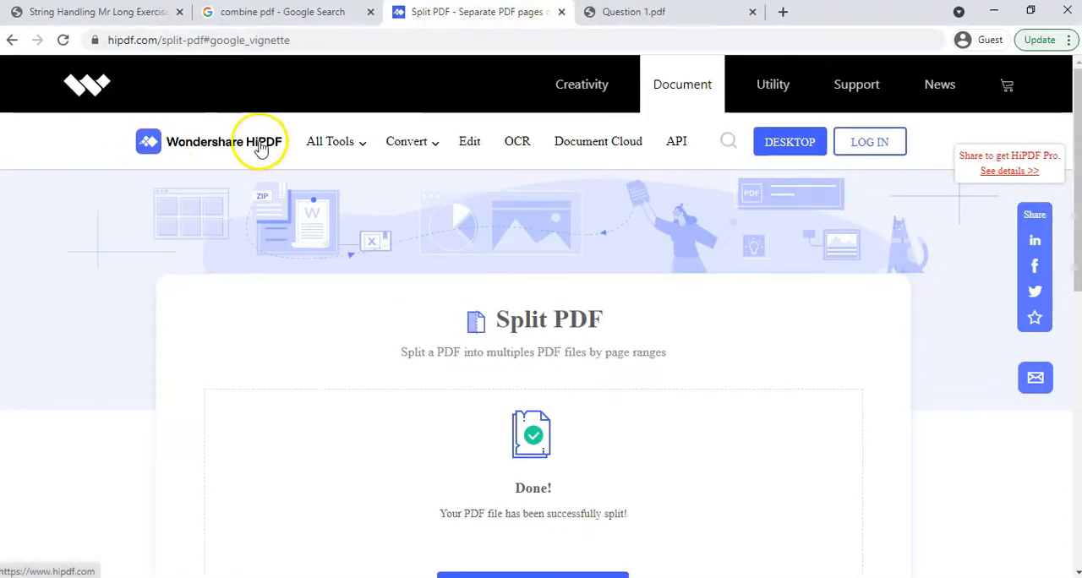
click(255, 142)
mouse_move(334, 145)
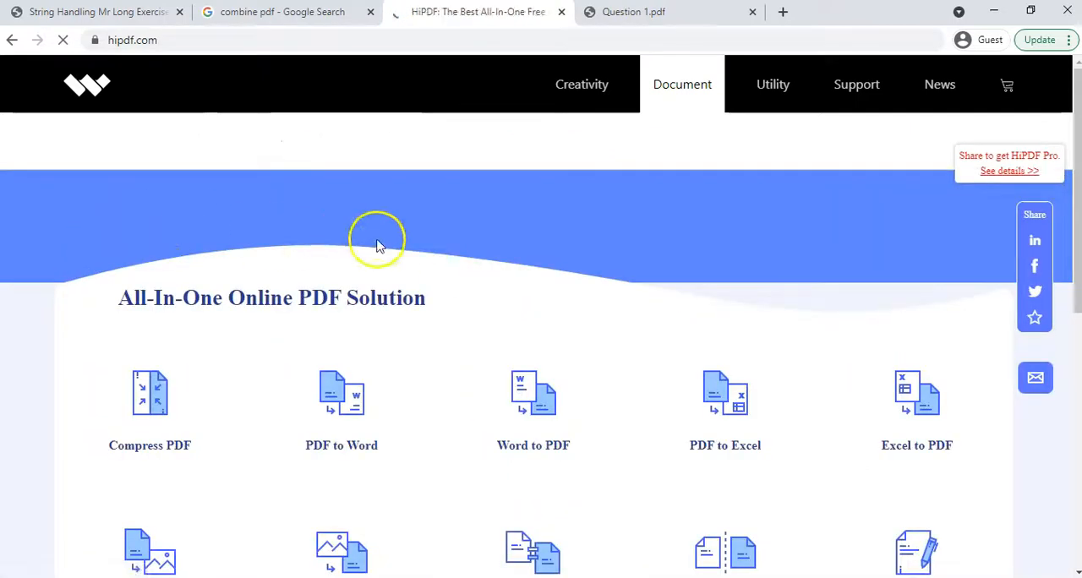
scroll(514, 297, down, 4)
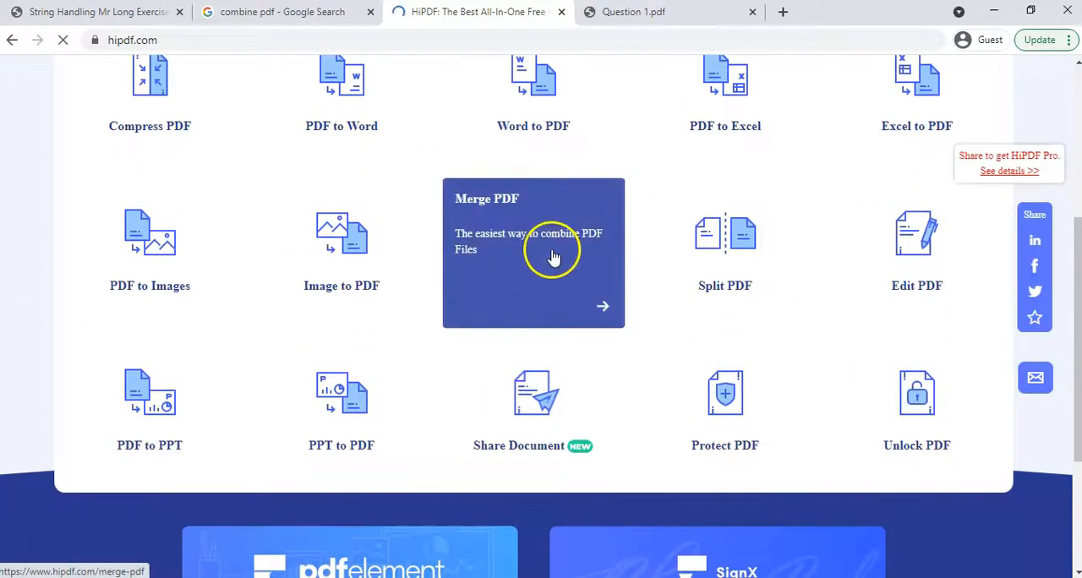